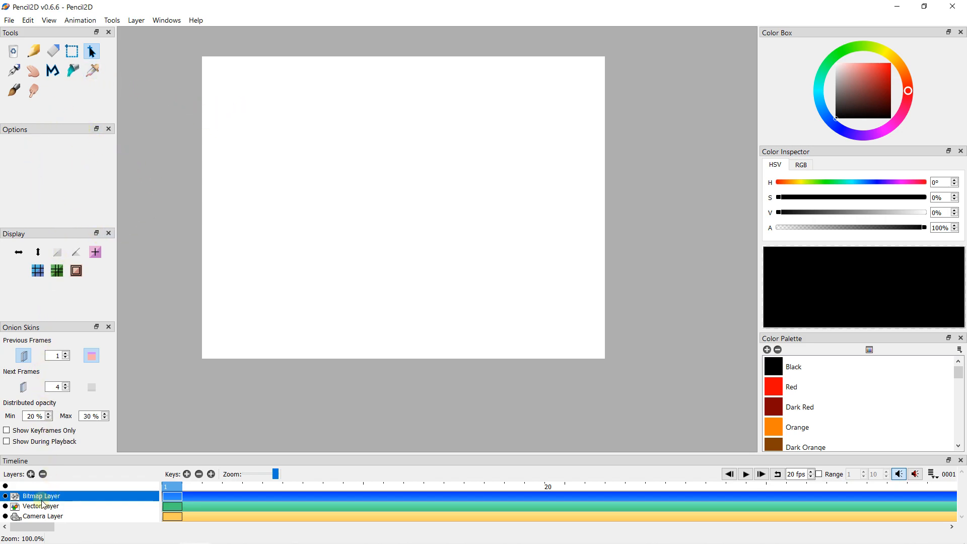
Draw a closed black blob outline on the Bitmap Layer with the Brush at width 9.78, in the canvas's upper-left area.
scroll(257, 152, up, 3)
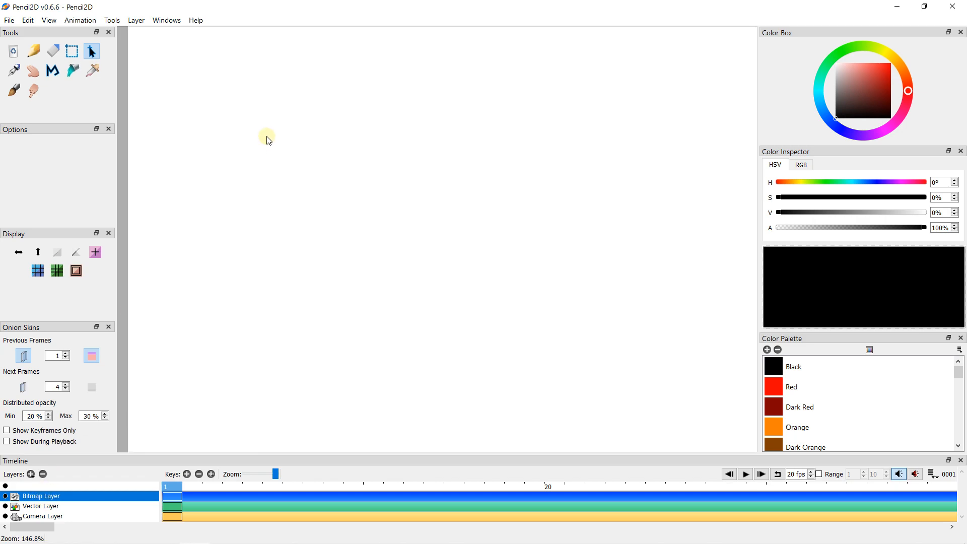
scroll(268, 162, down, 1)
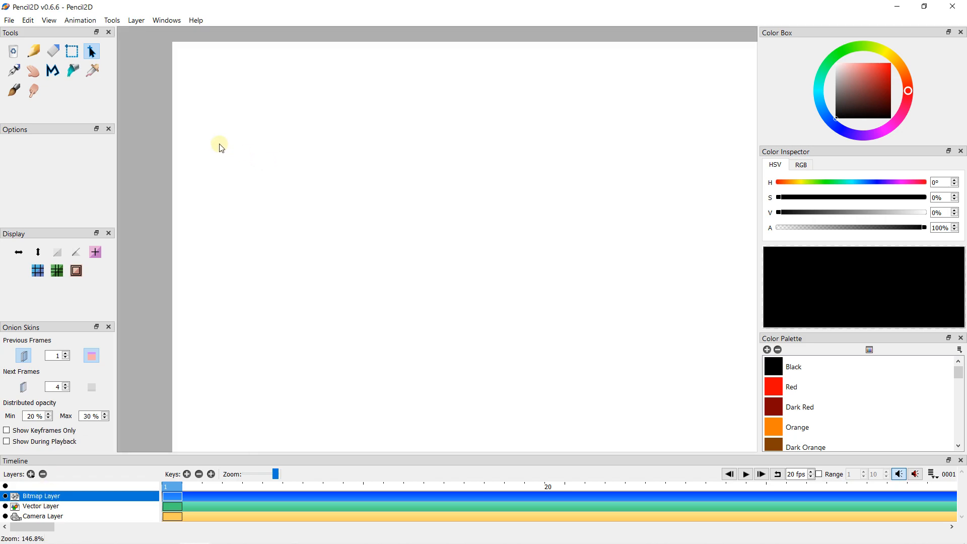
click(15, 90)
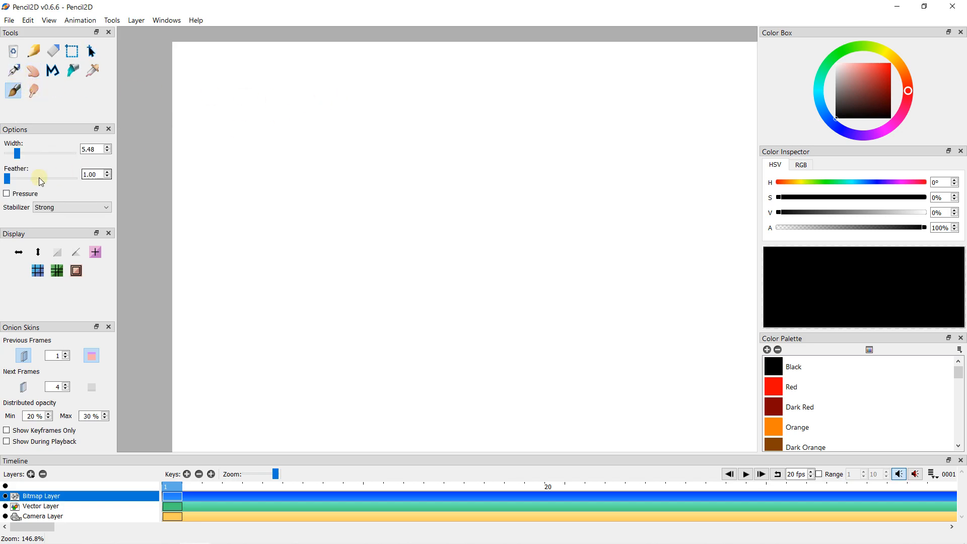
drag(18, 155, 23, 153)
mouse_move(293, 122)
mouse_down()
mouse_move(268, 168)
mouse_move(361, 263)
mouse_move(431, 228)
mouse_move(432, 174)
mouse_move(403, 128)
mouse_move(363, 103)
mouse_move(310, 105)
mouse_move(284, 122)
mouse_up()
scroll(241, 161, down, 1)
drag(341, 159, 267, 173)
scroll(266, 150, up, 1)
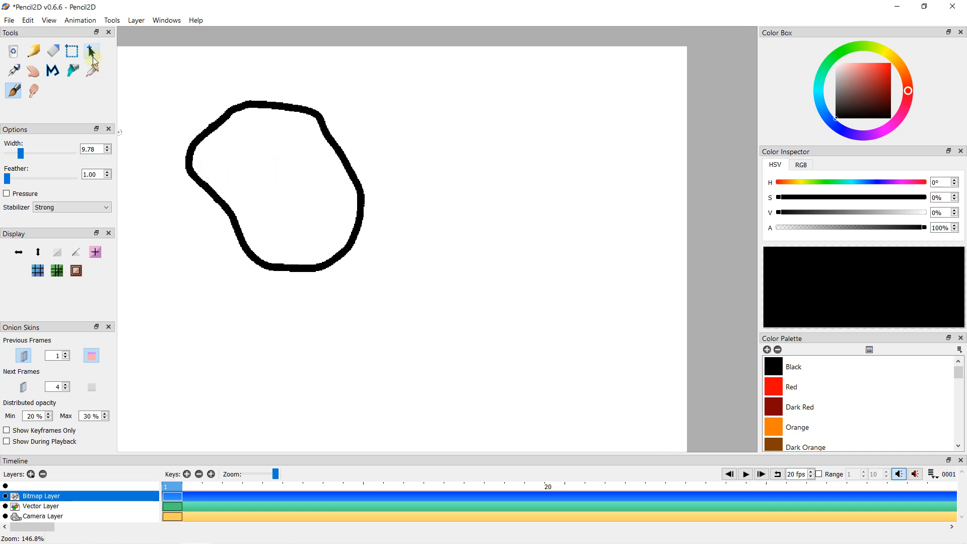
Enclose the blob in a rectangular selection and move it slightly down and right with the Move tool.
click(91, 54)
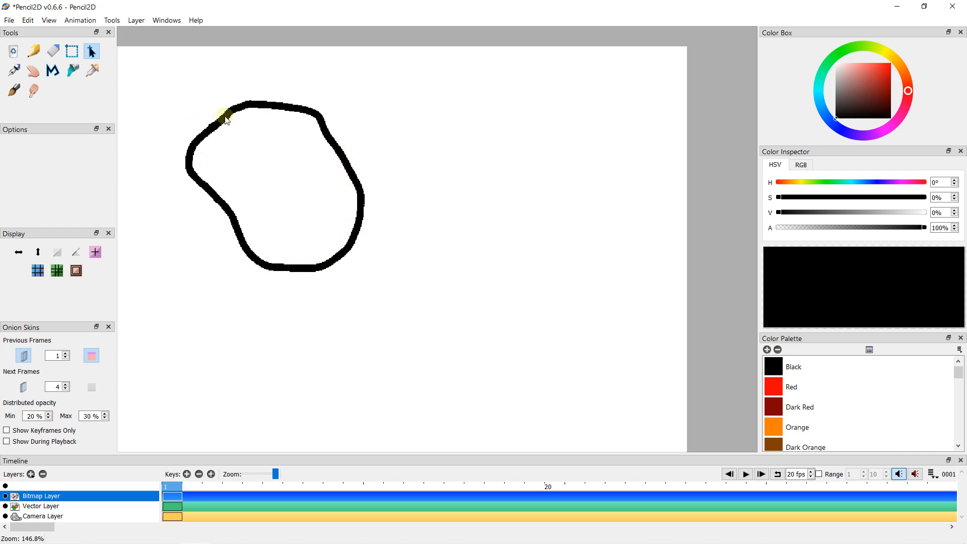
drag(216, 113, 294, 123)
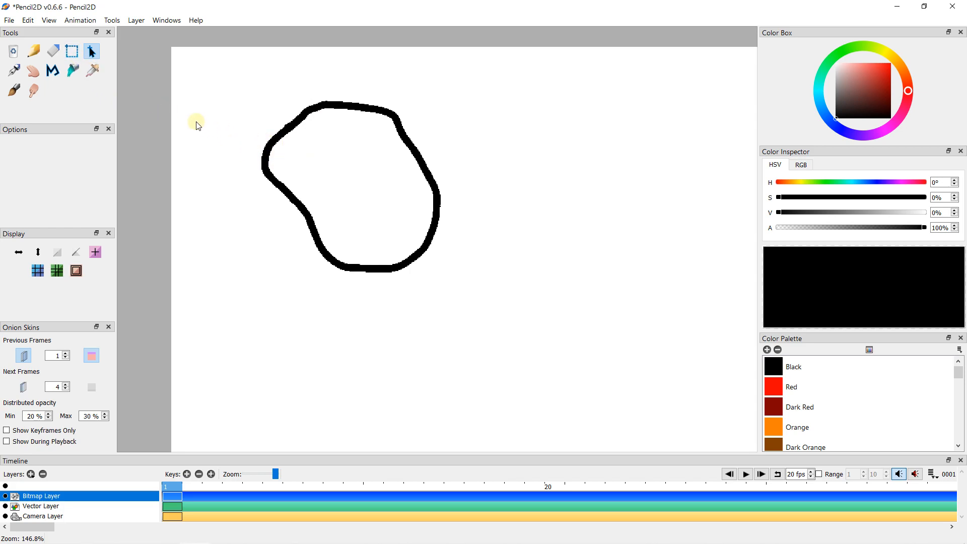
click(69, 57)
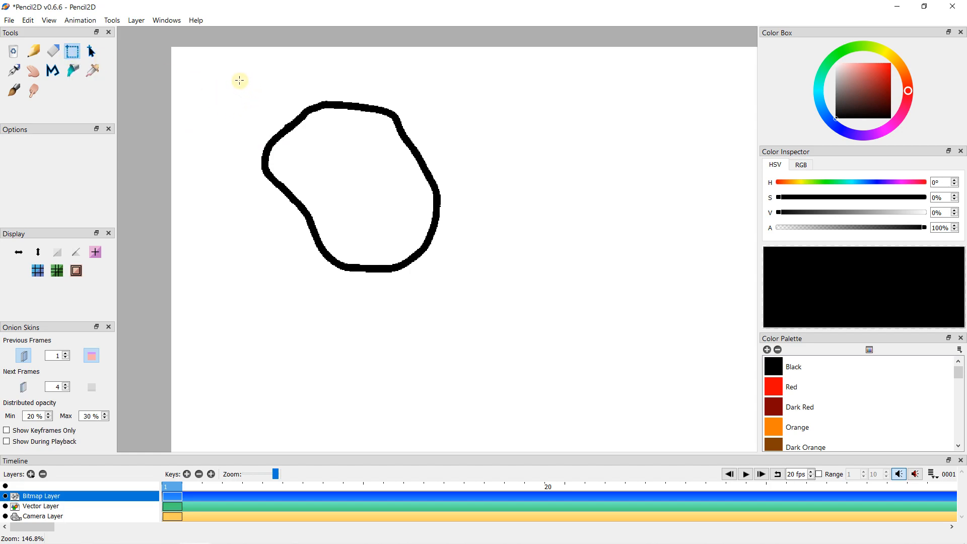
mouse_move(239, 80)
mouse_down()
mouse_move(401, 262)
mouse_move(461, 289)
mouse_move(454, 281)
mouse_move(473, 282)
mouse_move(468, 297)
mouse_up()
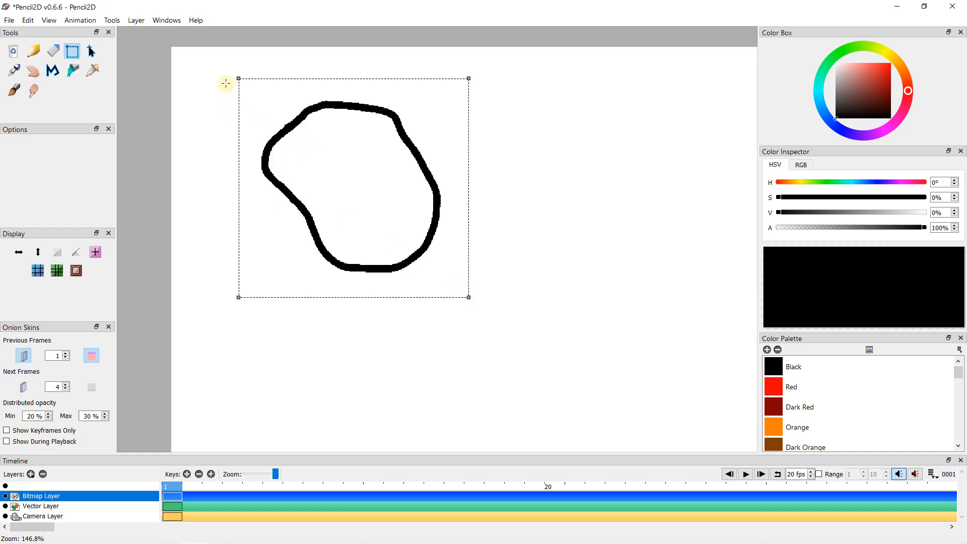
mouse_move(238, 78)
mouse_down()
mouse_move(255, 91)
mouse_move(211, 95)
mouse_move(252, 93)
mouse_move(240, 88)
mouse_up()
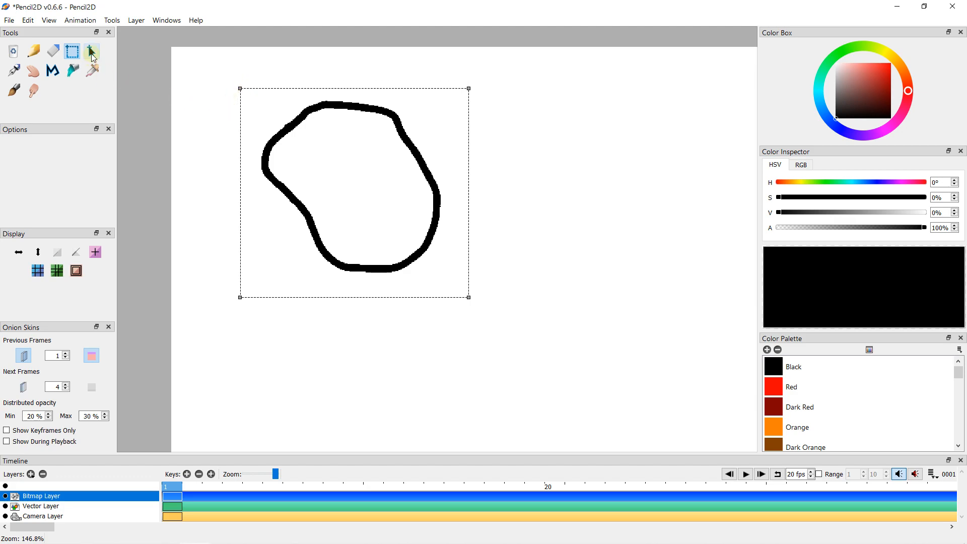
click(92, 56)
mouse_move(311, 119)
mouse_down()
mouse_move(361, 99)
mouse_move(324, 194)
mouse_move(458, 127)
mouse_move(317, 115)
mouse_move(343, 121)
mouse_up()
mouse_move(413, 129)
mouse_down()
mouse_move(371, 100)
mouse_move(342, 160)
mouse_move(394, 134)
mouse_move(380, 137)
mouse_up()
click(235, 129)
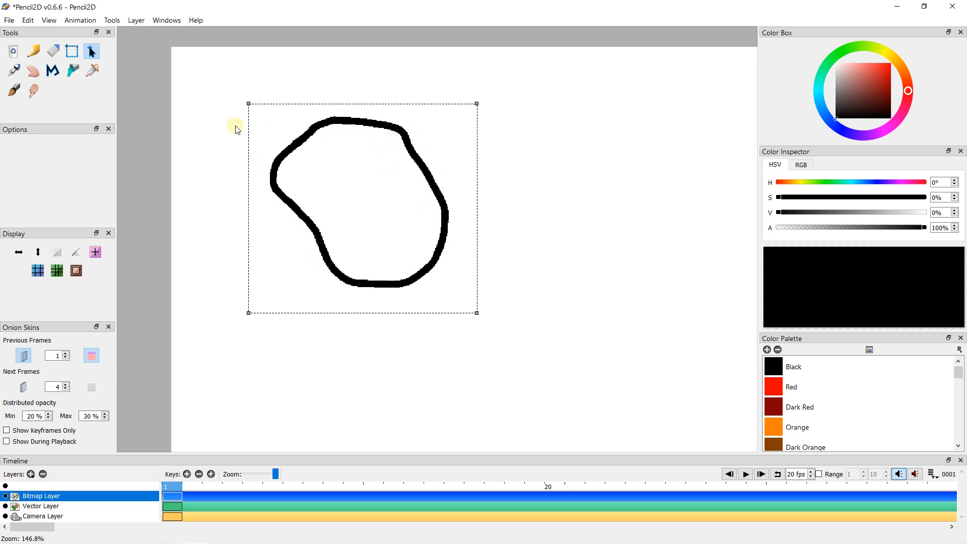
Select everything on the Bitmap Layer, move the blob right and back up-left, and deselect it.
click(26, 22)
click(53, 134)
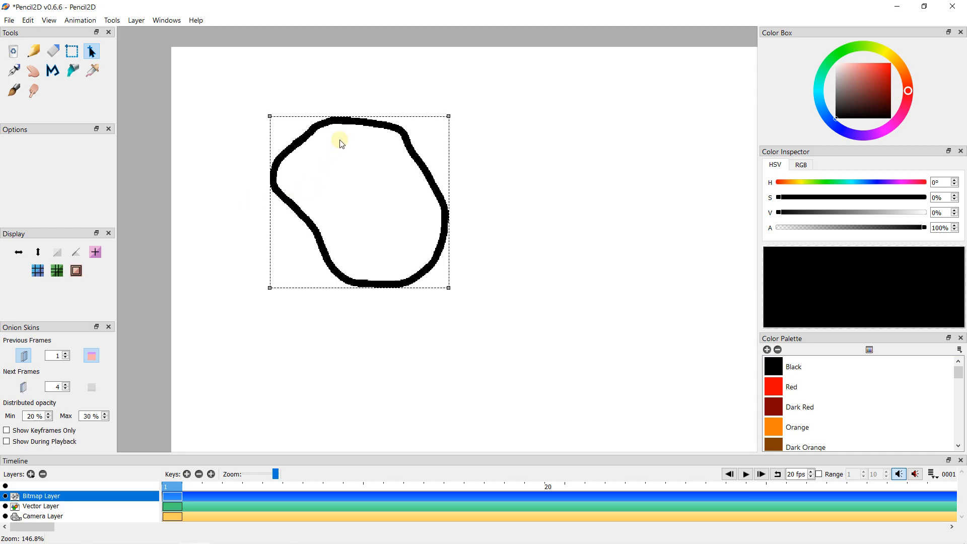
mouse_move(317, 130)
mouse_down()
mouse_move(410, 181)
mouse_move(319, 112)
mouse_move(328, 144)
mouse_up()
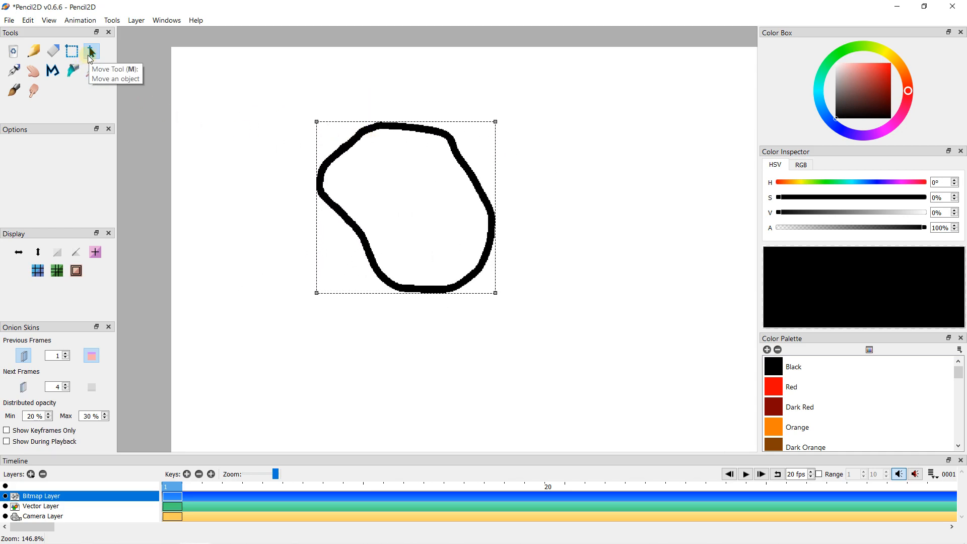
mouse_move(373, 134)
mouse_down()
mouse_move(317, 189)
mouse_move(317, 115)
mouse_up()
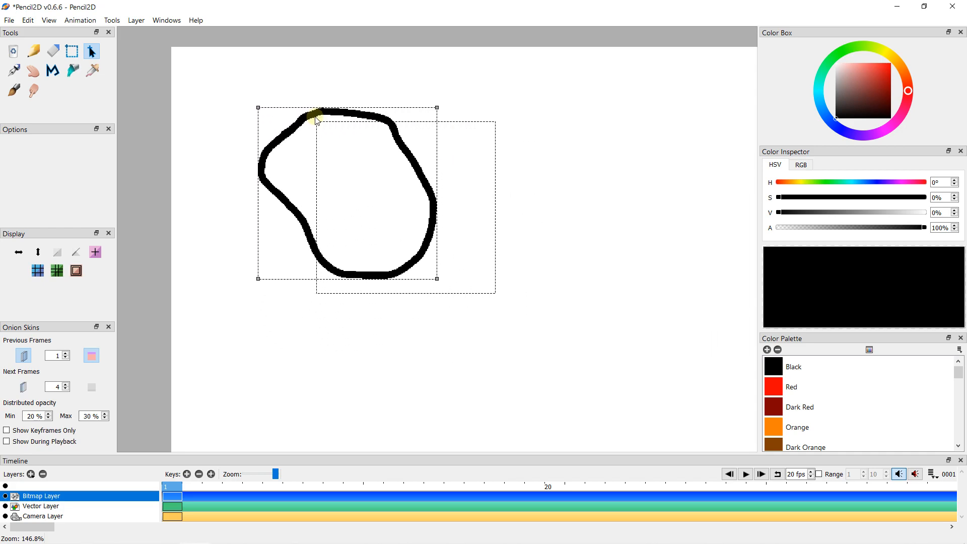
click(218, 135)
Draw a smaller closed black outline with the Brush, to the right of the blob.
scroll(220, 136, down, 2)
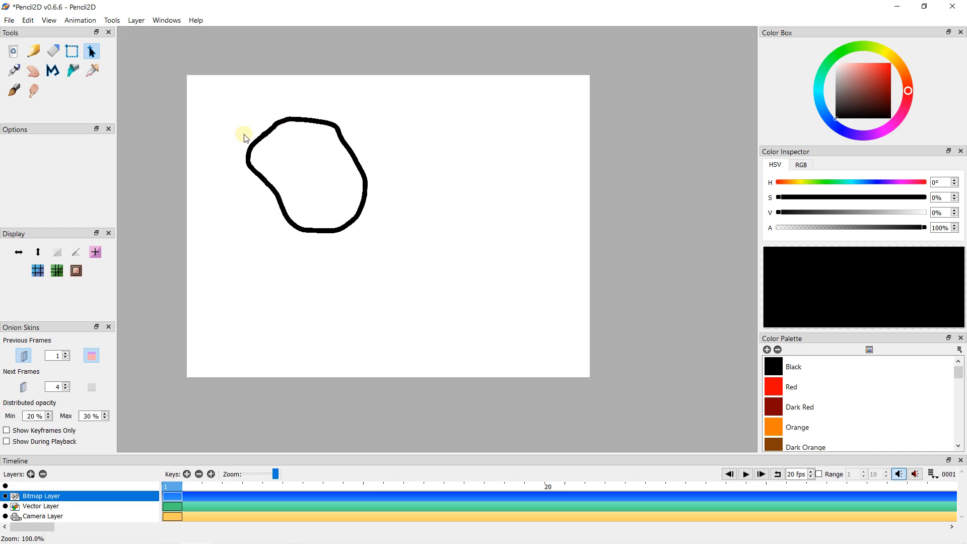
drag(243, 134, 172, 119)
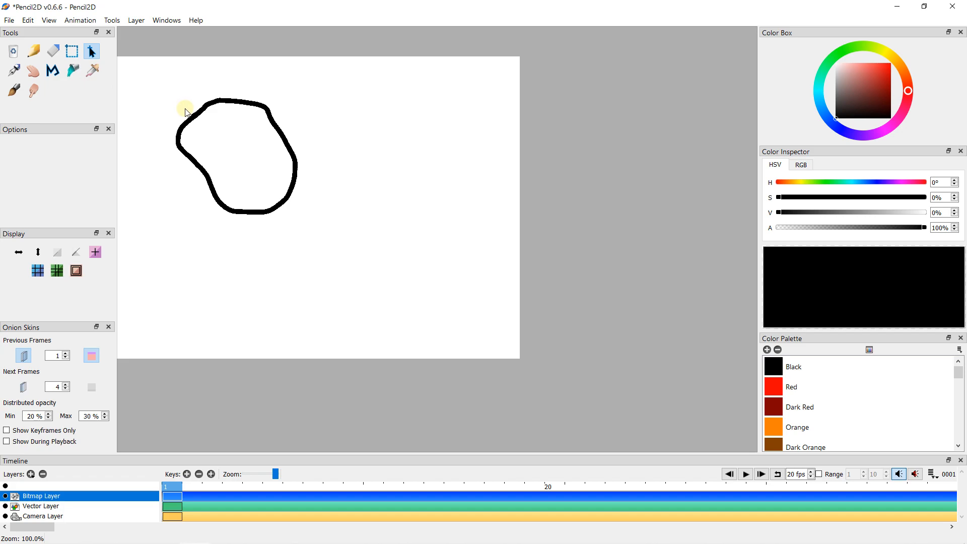
drag(162, 112, 196, 117)
click(18, 93)
mouse_move(412, 100)
mouse_down()
mouse_move(393, 121)
mouse_move(404, 157)
mouse_move(446, 147)
mouse_move(455, 115)
mouse_move(412, 97)
mouse_up()
scroll(412, 98, up, 5)
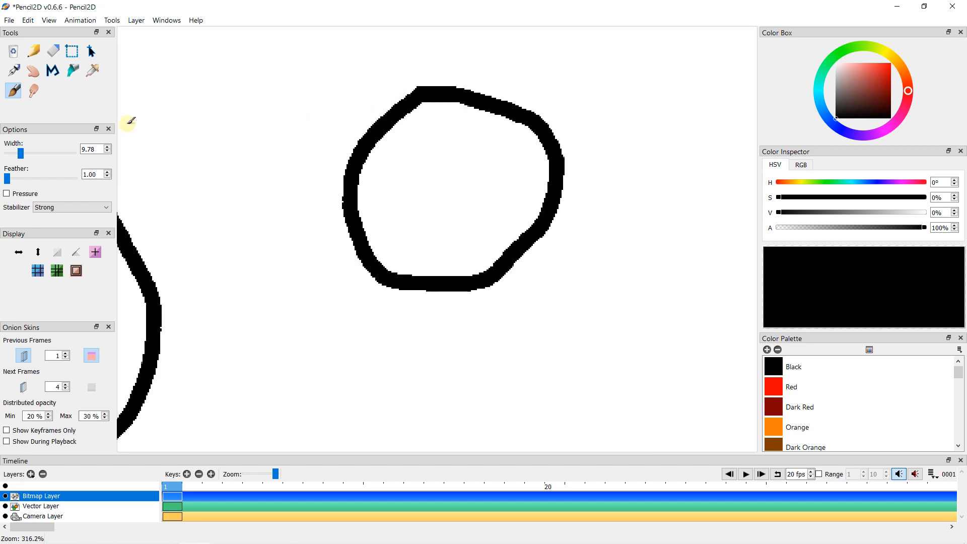
Fill the smaller outline with pure red using the Bucket tool.
click(71, 71)
click(871, 73)
click(890, 64)
click(462, 164)
scroll(462, 165, down, 5)
scroll(356, 189, up, 3)
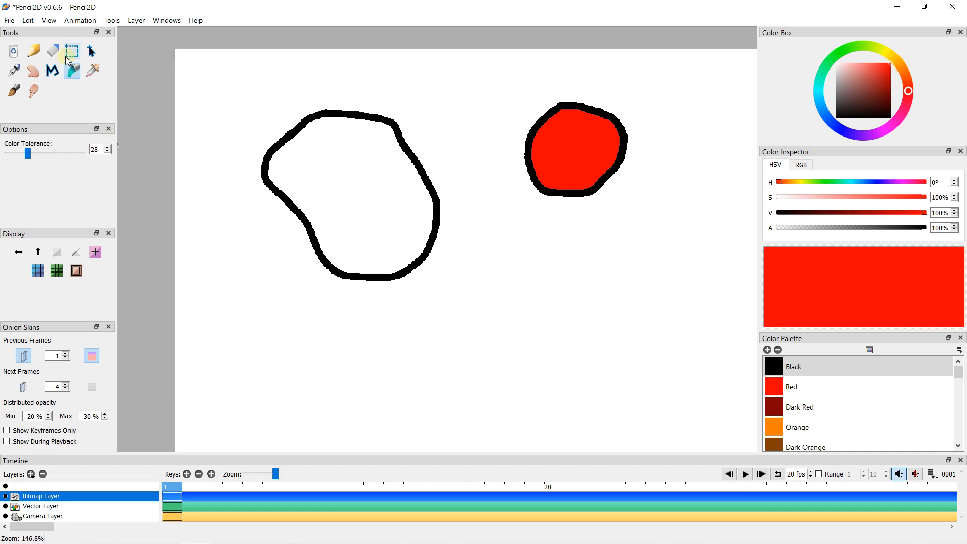
Select only the right half of the blob, move it down and right away from the left half, and deselect it.
click(66, 55)
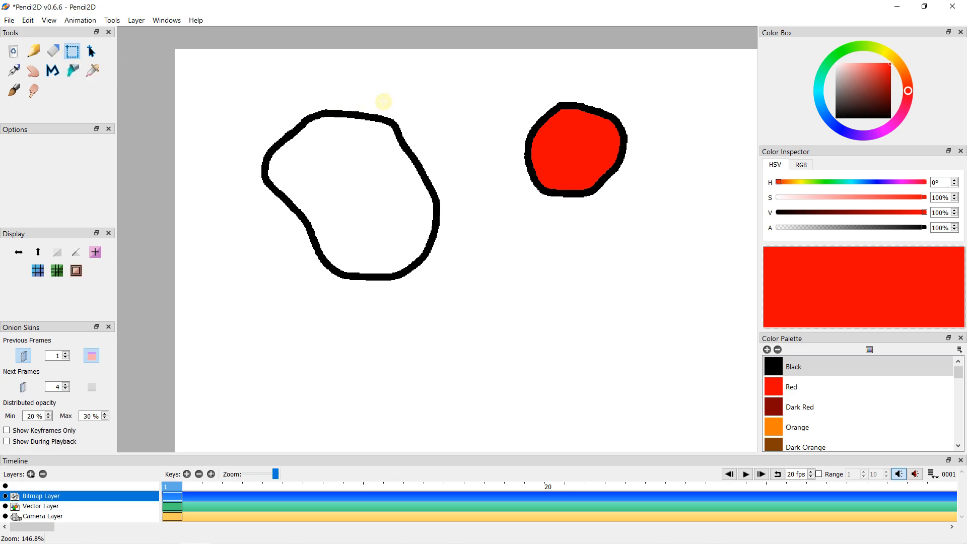
drag(466, 77, 355, 314)
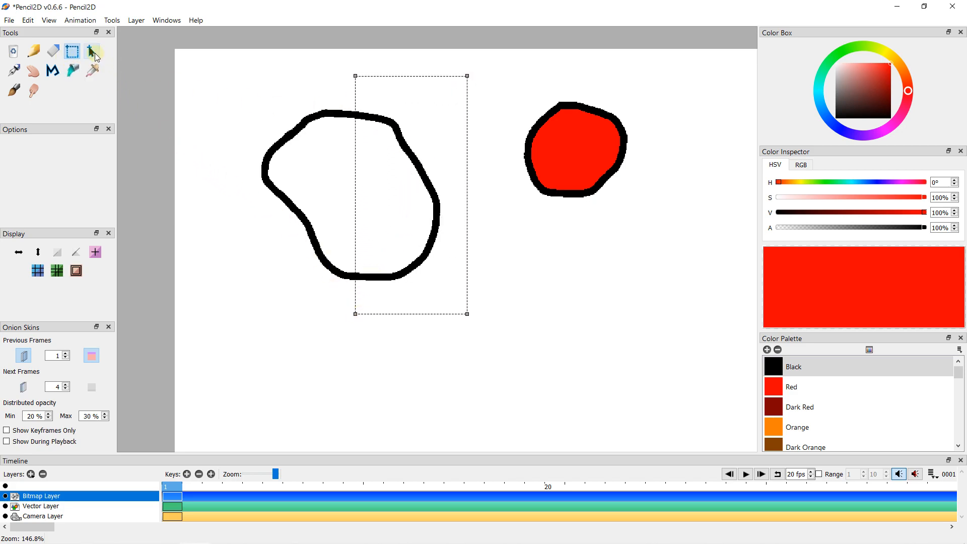
click(95, 52)
drag(357, 115, 350, 160)
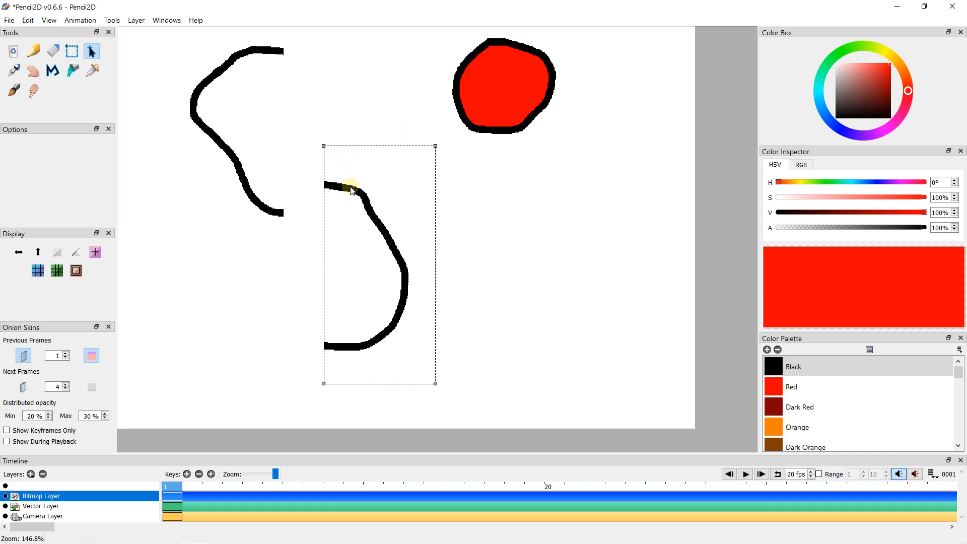
click(313, 137)
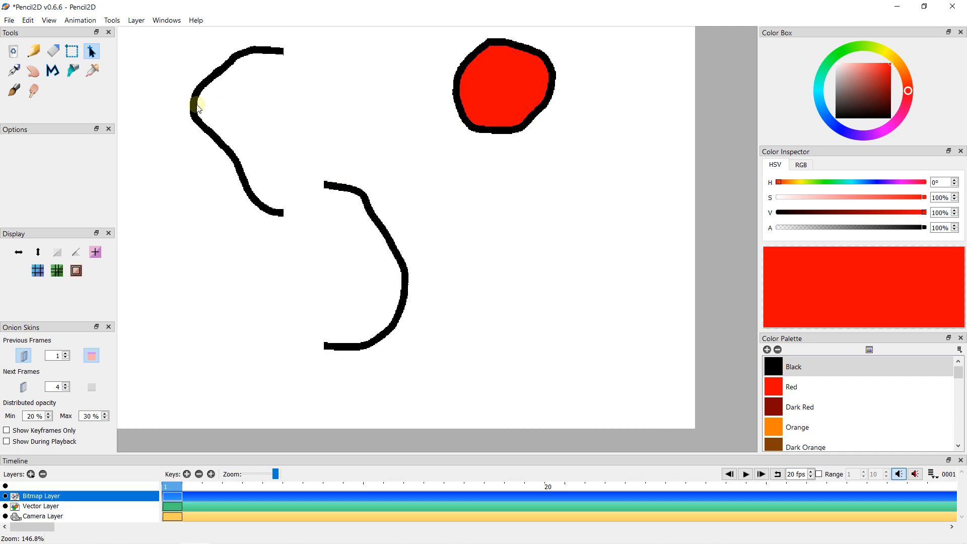
Select the right part of the red shape, move it right to split the shape, and deselect it.
click(72, 51)
scroll(443, 96, up, 3)
drag(561, 95, 489, 258)
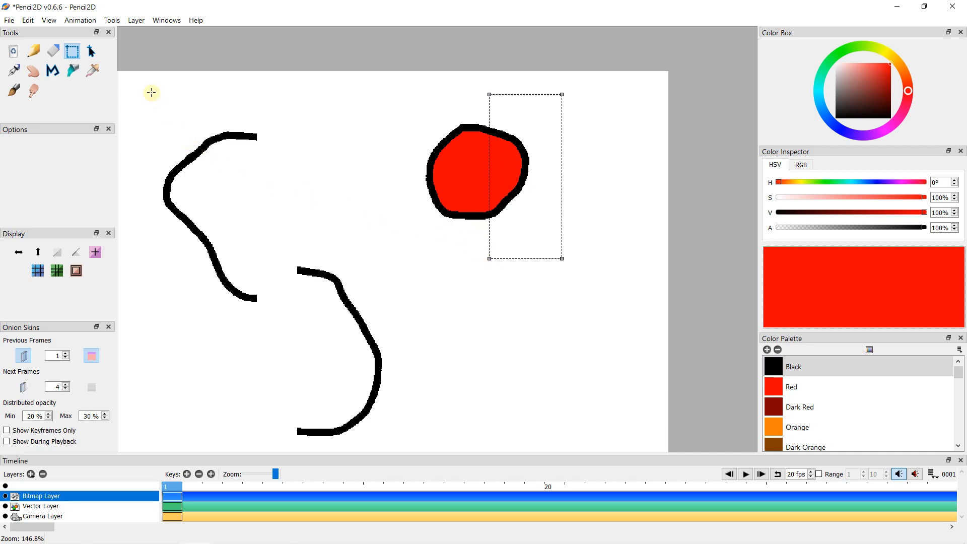
click(89, 54)
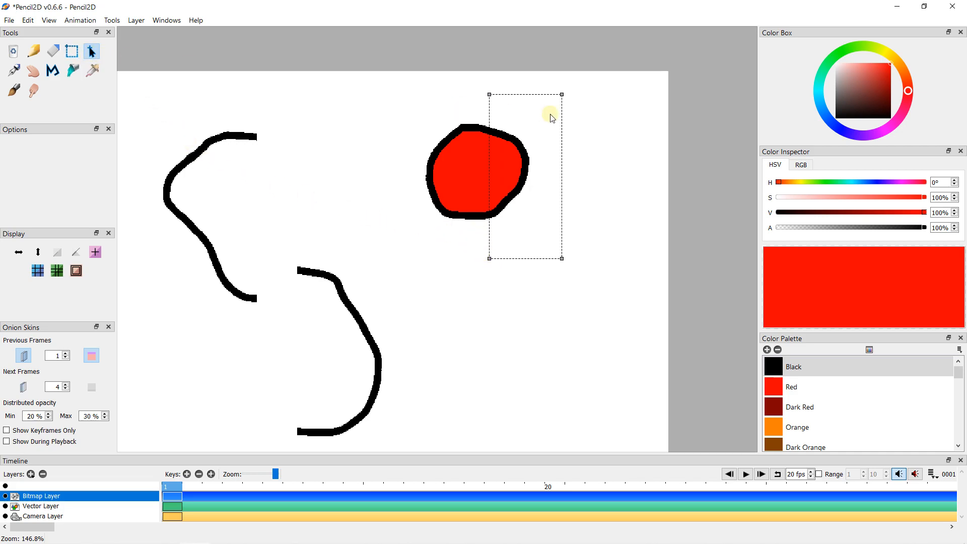
drag(519, 143, 570, 132)
click(673, 143)
Delete the Bitmap Layer.
scroll(673, 141, down, 3)
drag(597, 206, 503, 177)
scroll(464, 177, up, 3)
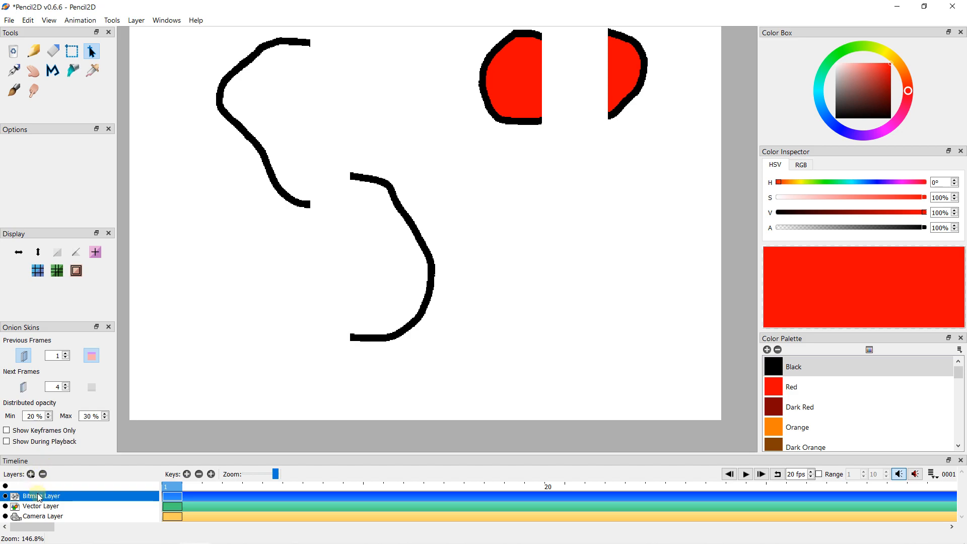
click(43, 475)
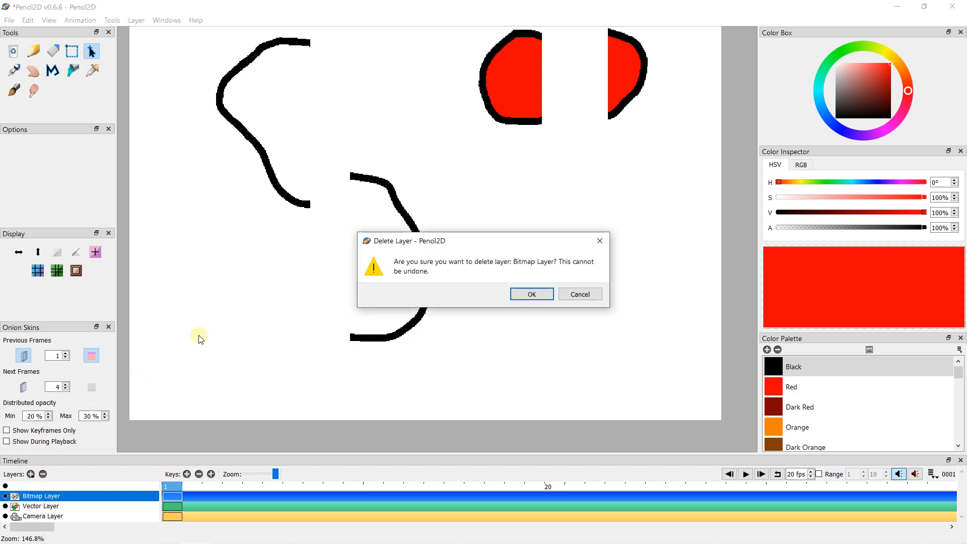
click(513, 293)
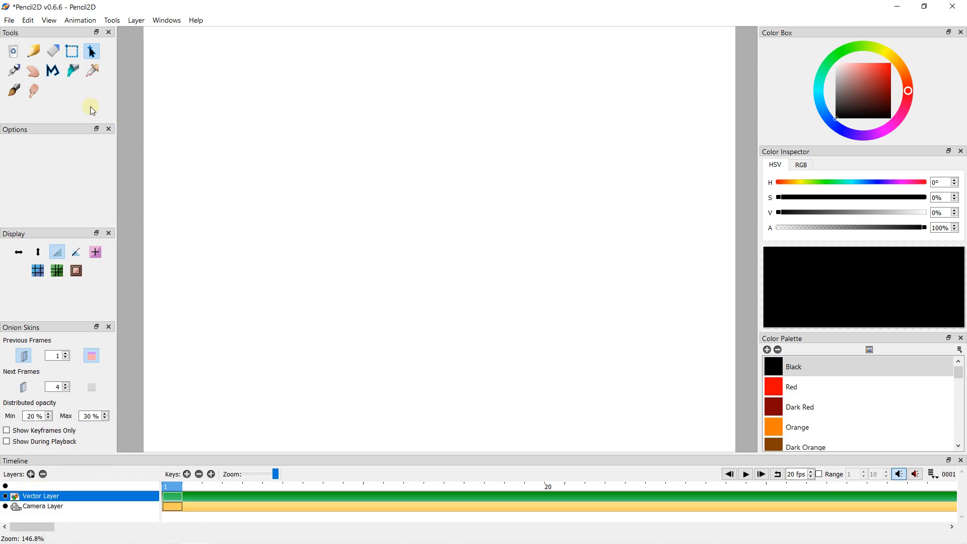
Draw a closed black blob outline on the Vector Layer with the Brush, in the canvas's upper-left area.
click(13, 90)
mouse_move(254, 83)
mouse_down()
mouse_move(245, 130)
mouse_move(280, 177)
mouse_move(289, 232)
mouse_move(350, 254)
mouse_move(388, 172)
mouse_move(367, 118)
mouse_move(336, 69)
mouse_move(252, 84)
mouse_up()
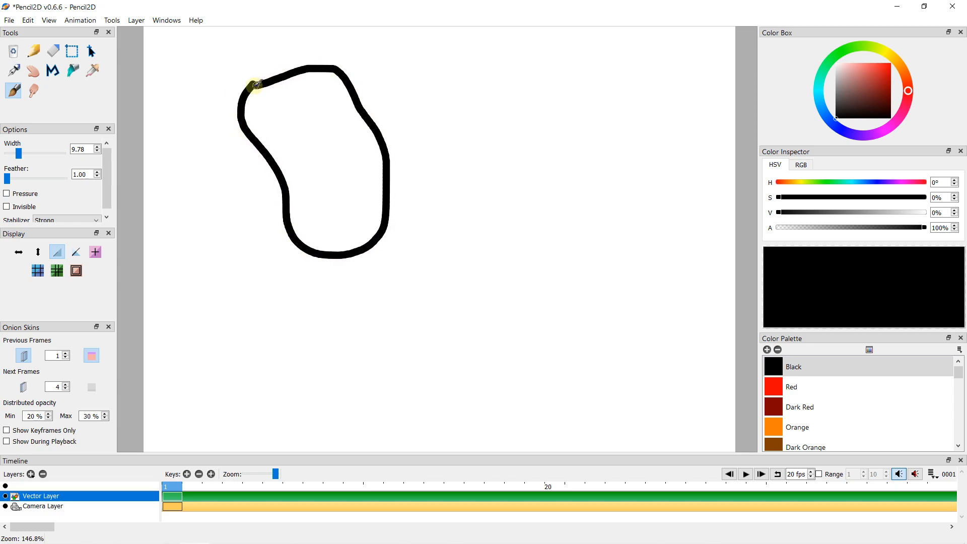
scroll(268, 121, up, 5)
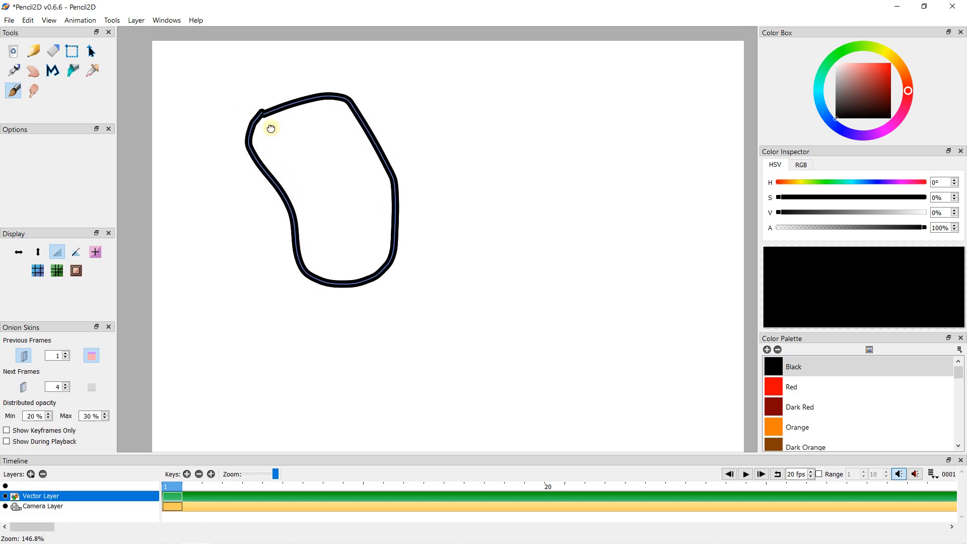
scroll(268, 122, down, 5)
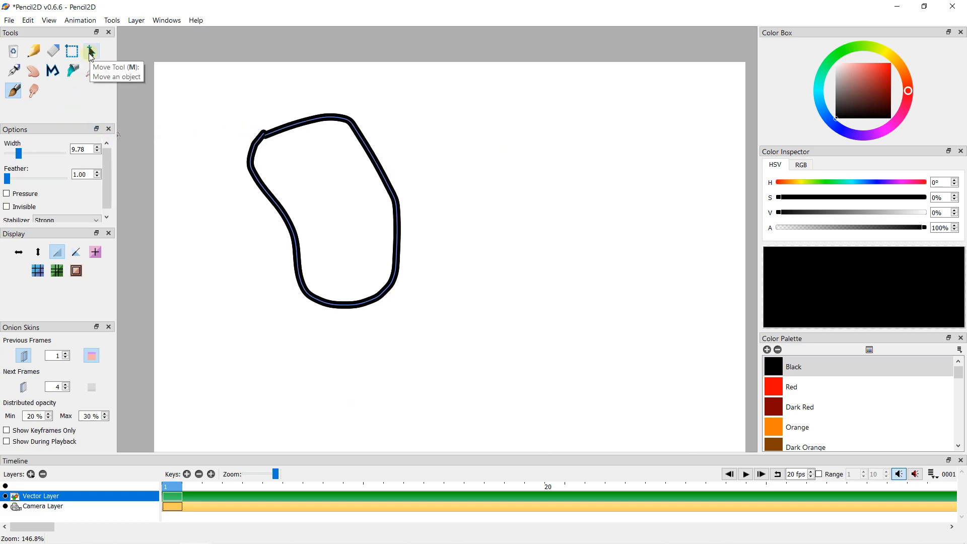
Move the vector outline slightly down and right with the Move tool, without a marquee selection, and deselect it.
click(91, 52)
click(270, 134)
click(197, 135)
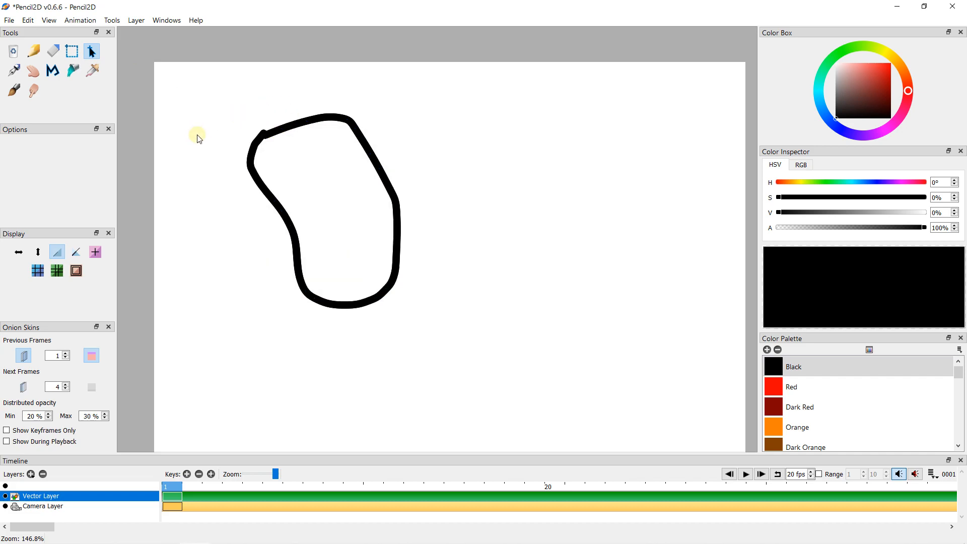
click(286, 132)
mouse_move(327, 123)
mouse_down()
mouse_move(355, 171)
mouse_move(340, 94)
mouse_move(319, 130)
mouse_move(340, 147)
mouse_up()
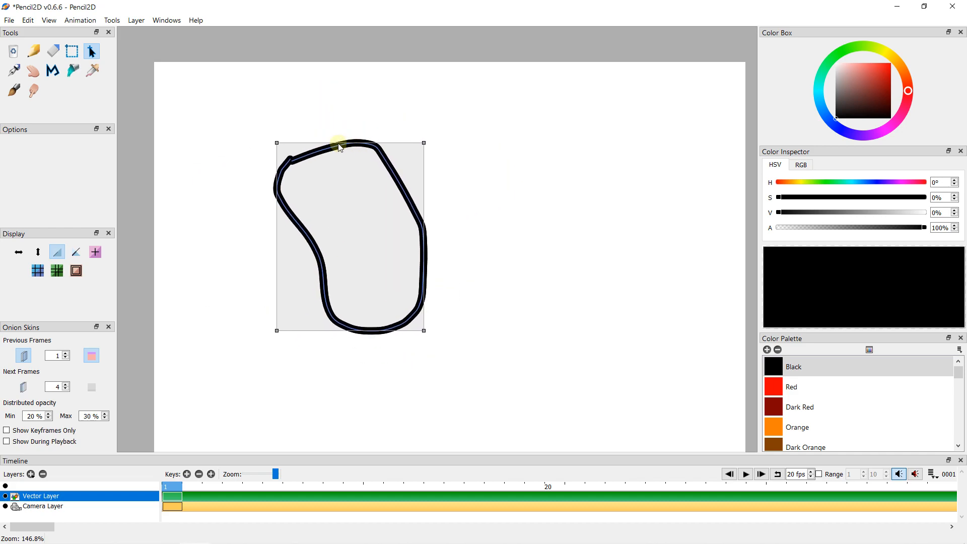
click(248, 144)
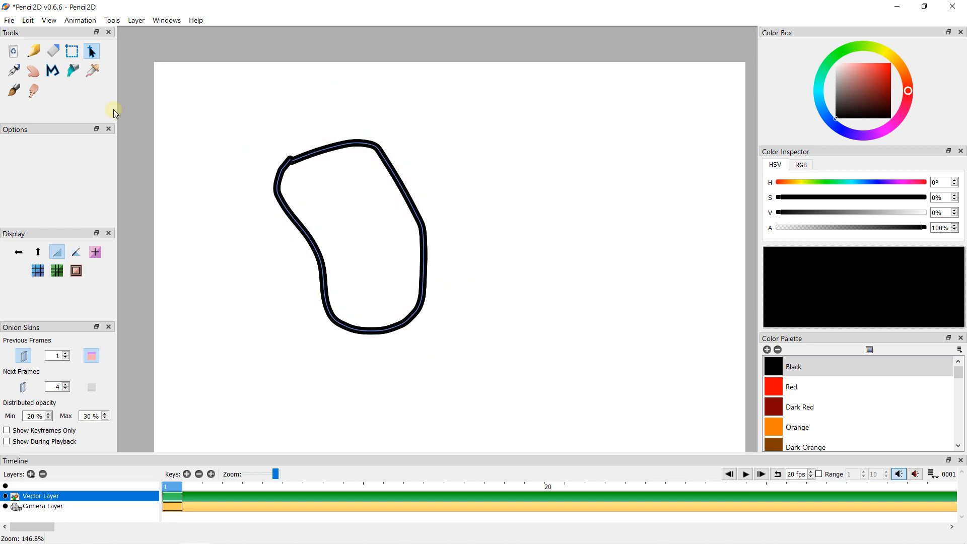
Enclose the vector outline in a rectangular selection, move it up and left, and enlarge it slightly from its upper-left corner.
click(73, 58)
click(231, 117)
mouse_move(231, 117)
mouse_down()
mouse_move(399, 334)
mouse_move(478, 388)
mouse_up()
drag(233, 127, 484, 390)
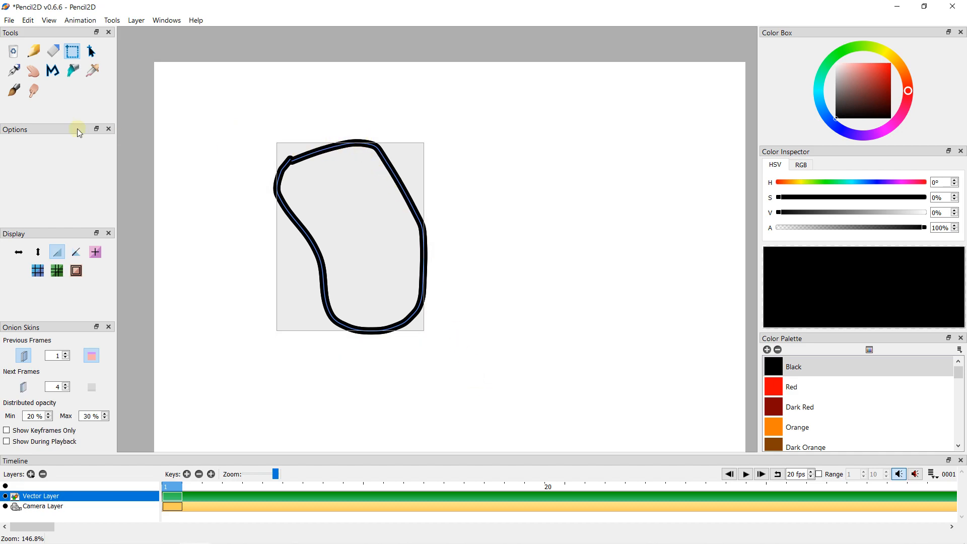
click(92, 51)
click(348, 167)
mouse_move(338, 152)
mouse_down()
mouse_move(487, 196)
mouse_move(409, 108)
mouse_move(372, 110)
mouse_move(325, 134)
mouse_move(316, 160)
mouse_move(301, 140)
mouse_up()
mouse_move(242, 132)
mouse_down()
mouse_move(327, 157)
mouse_move(238, 145)
mouse_move(231, 127)
mouse_up()
click(209, 127)
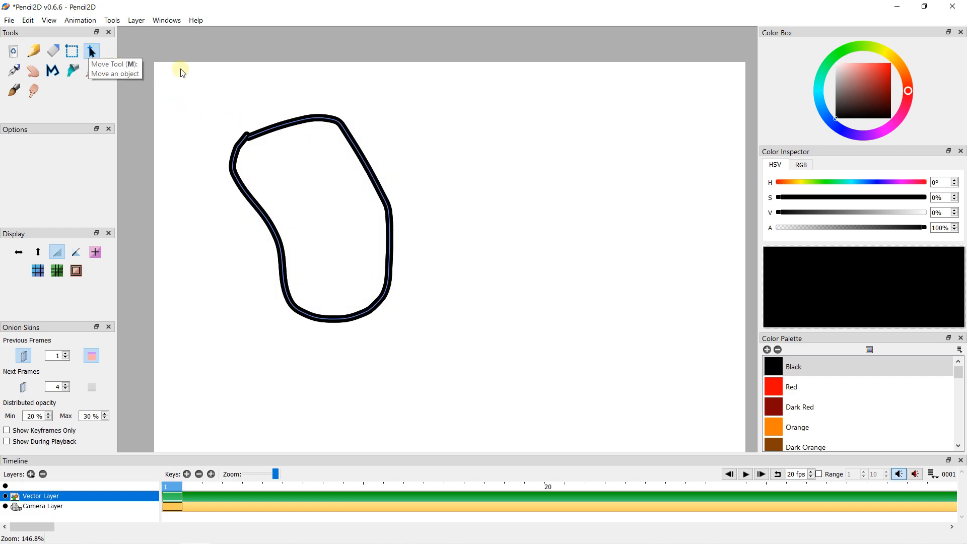
Select the vector outline with the Move tool and scale it down to roughly two-thirds of its size.
click(249, 136)
mouse_move(233, 118)
mouse_down()
mouse_move(331, 166)
mouse_move(365, 228)
mouse_move(208, 129)
mouse_move(291, 208)
mouse_move(479, 166)
mouse_move(319, 123)
mouse_move(282, 151)
mouse_move(332, 150)
mouse_move(347, 128)
mouse_move(346, 182)
mouse_move(302, 135)
mouse_up()
click(339, 124)
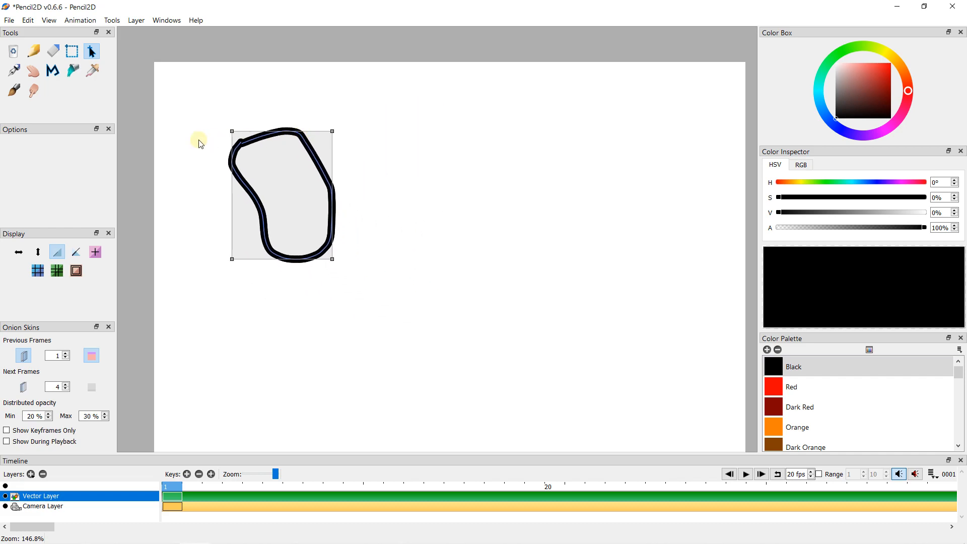
Draw a rising black zigzag of five straight segments across the canvas with the Polyline tool, using a width of 7.45.
click(49, 72)
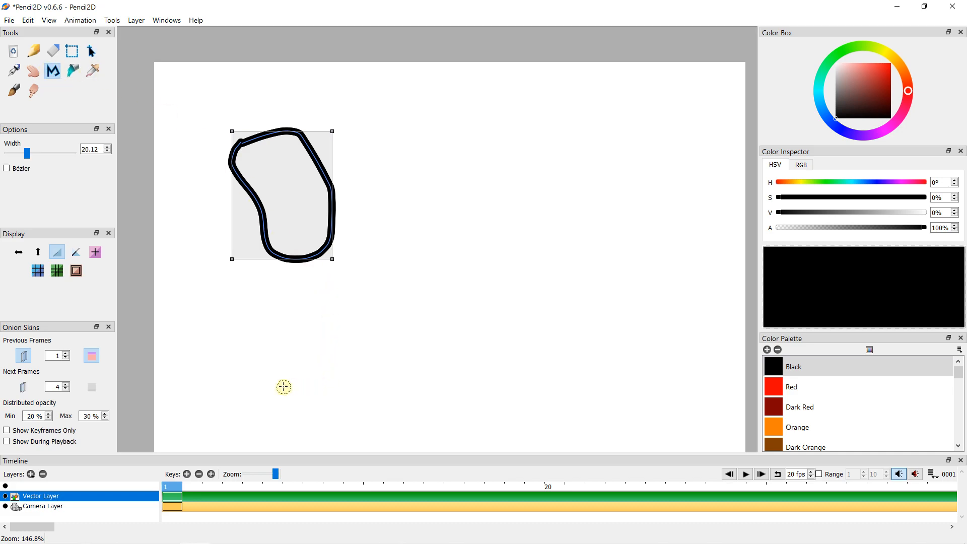
drag(35, 150, 17, 153)
drag(321, 295, 304, 226)
click(288, 331)
click(371, 246)
click(396, 310)
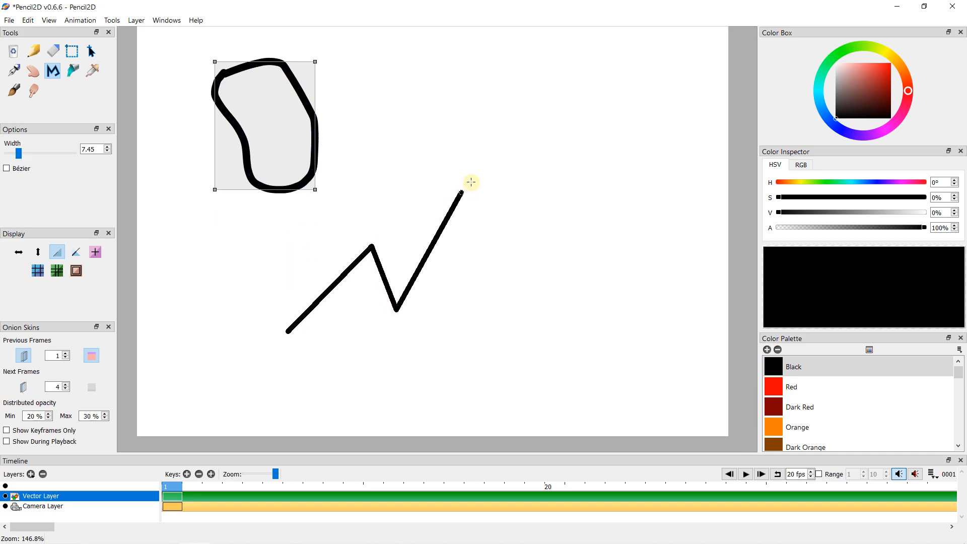
click(485, 169)
click(523, 246)
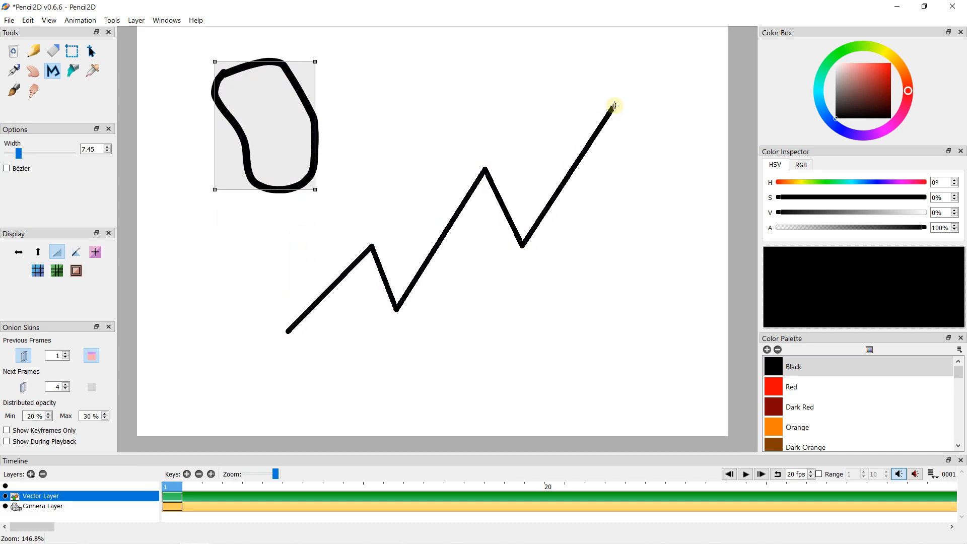
double_click(614, 105)
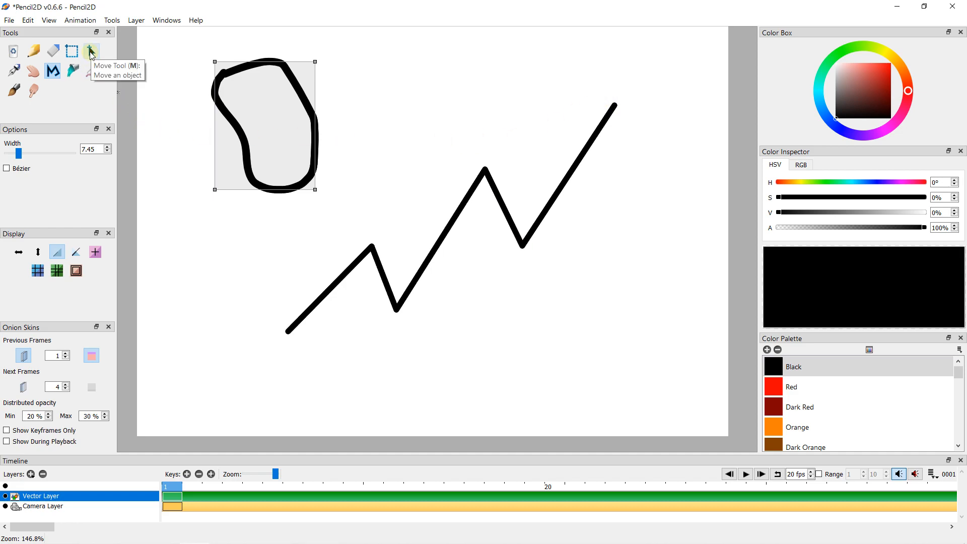
Select the zigzag polyline with the Move tool, shift it right and slightly down, and shrink it slightly from its upper-left corner.
click(100, 52)
click(372, 247)
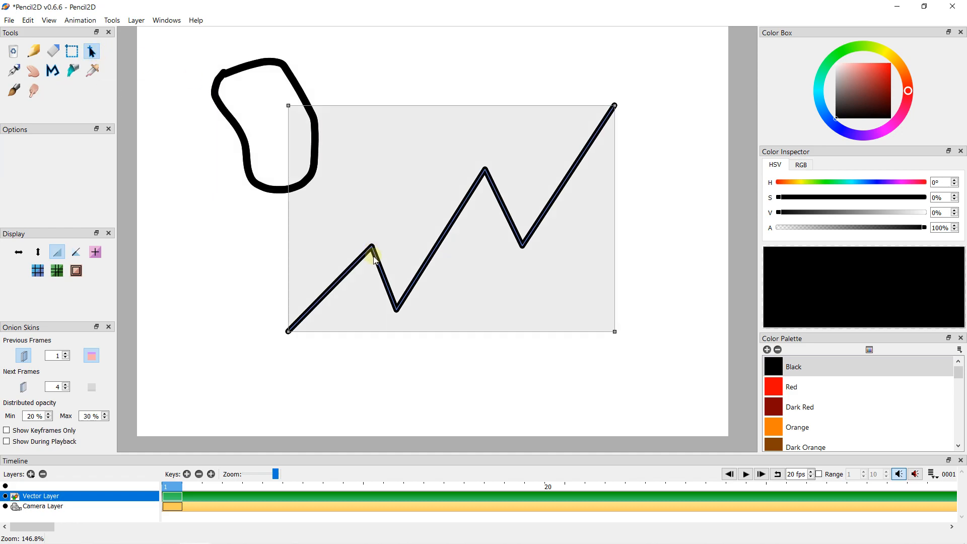
mouse_move(371, 252)
mouse_down()
mouse_move(430, 172)
mouse_move(378, 300)
mouse_move(428, 202)
mouse_move(423, 261)
mouse_up()
mouse_move(347, 119)
mouse_down()
mouse_move(564, 179)
mouse_move(382, 104)
mouse_move(539, 186)
mouse_move(380, 125)
mouse_up()
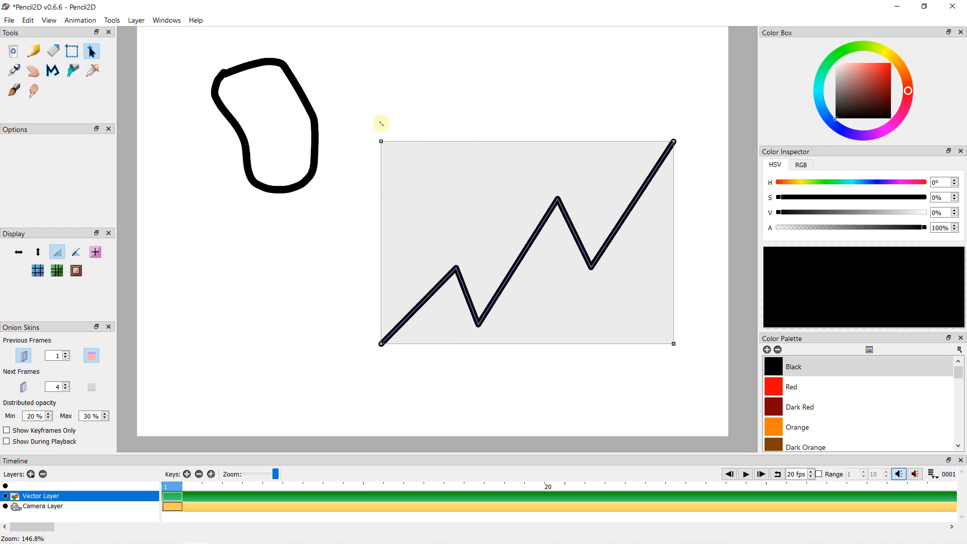
Move the zigzag polyline up and left on the canvas and deselect it.
drag(554, 213, 508, 186)
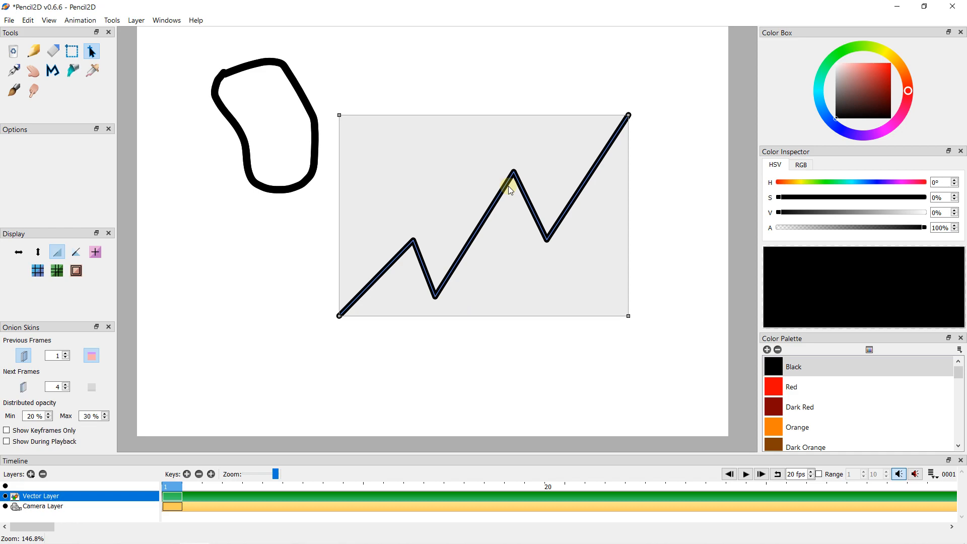
click(509, 186)
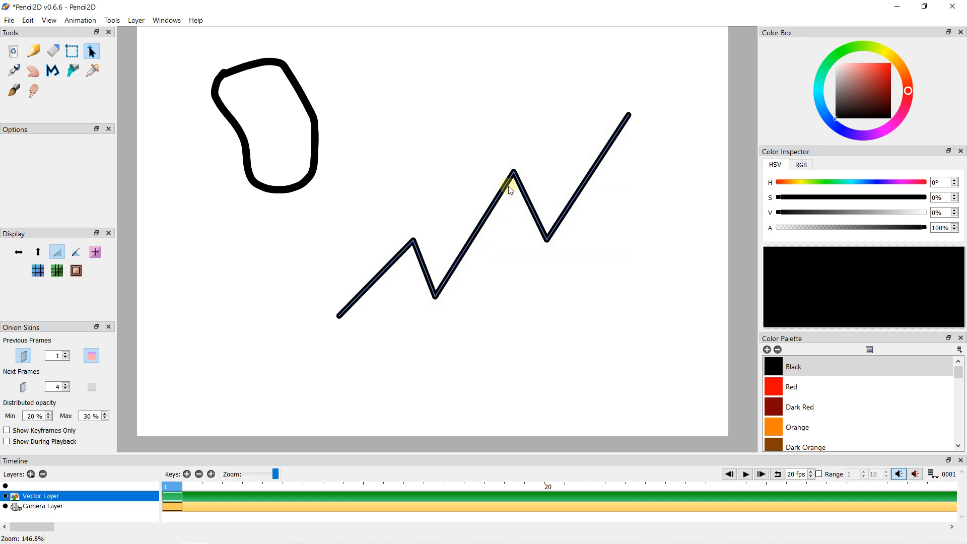
scroll(508, 187, down, 6)
drag(509, 187, 414, 187)
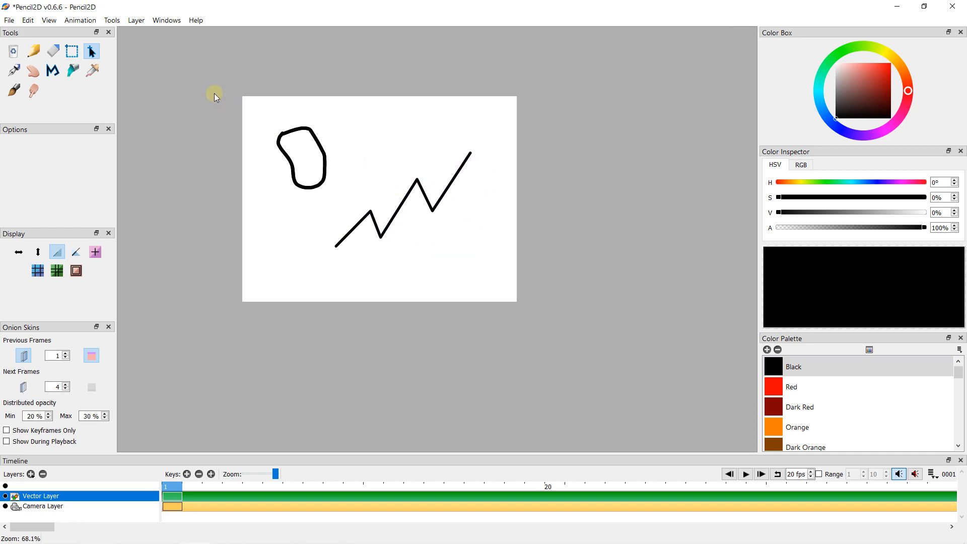